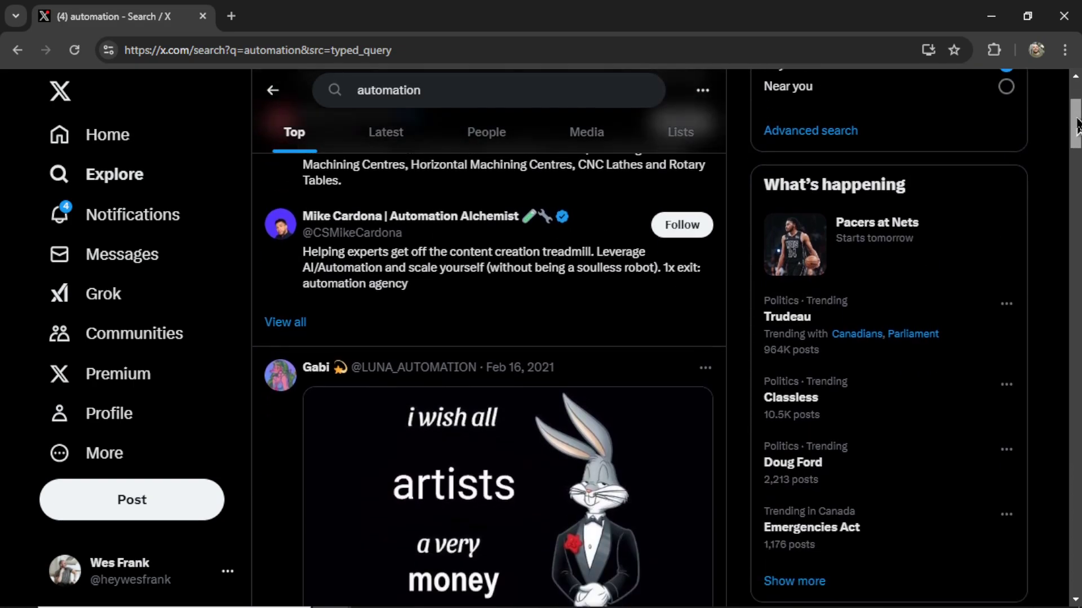
pyautogui.moveTo(1076, 125); pyautogui.dragTo(1078, 381)
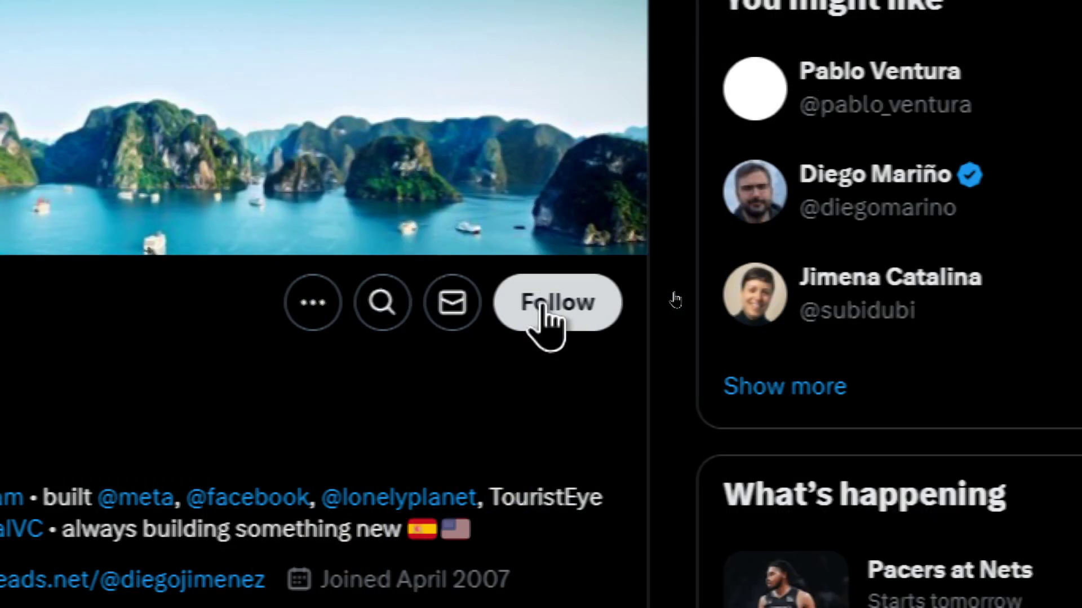
# - Follow the profile's account and all three 'You might like' suggestions, bringing following to 85
pyautogui.click(548, 322)
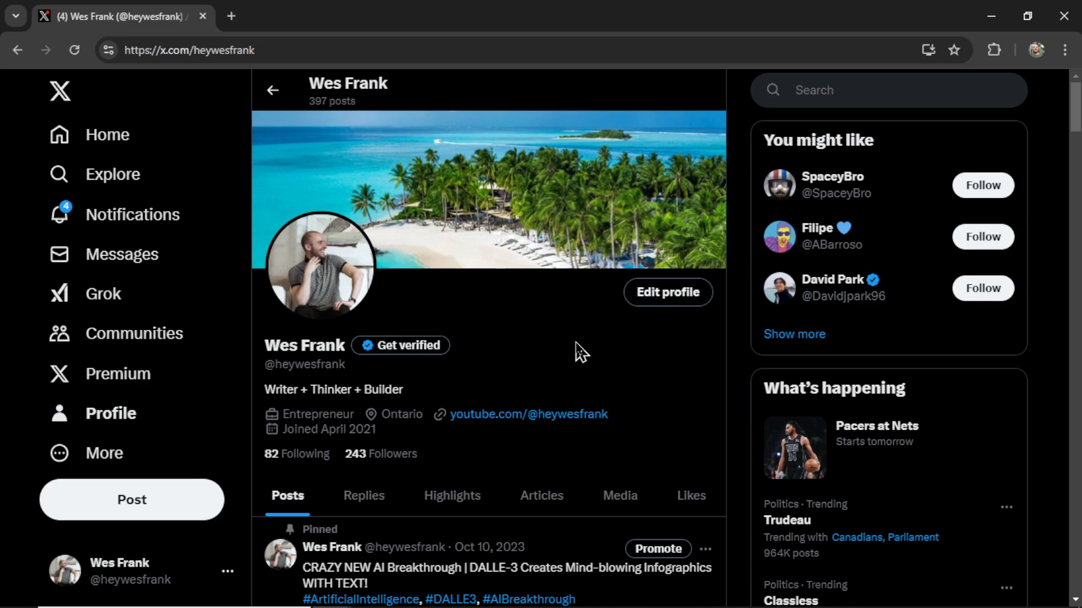
pyautogui.click(983, 185)
pyautogui.click(982, 236)
pyautogui.click(984, 288)
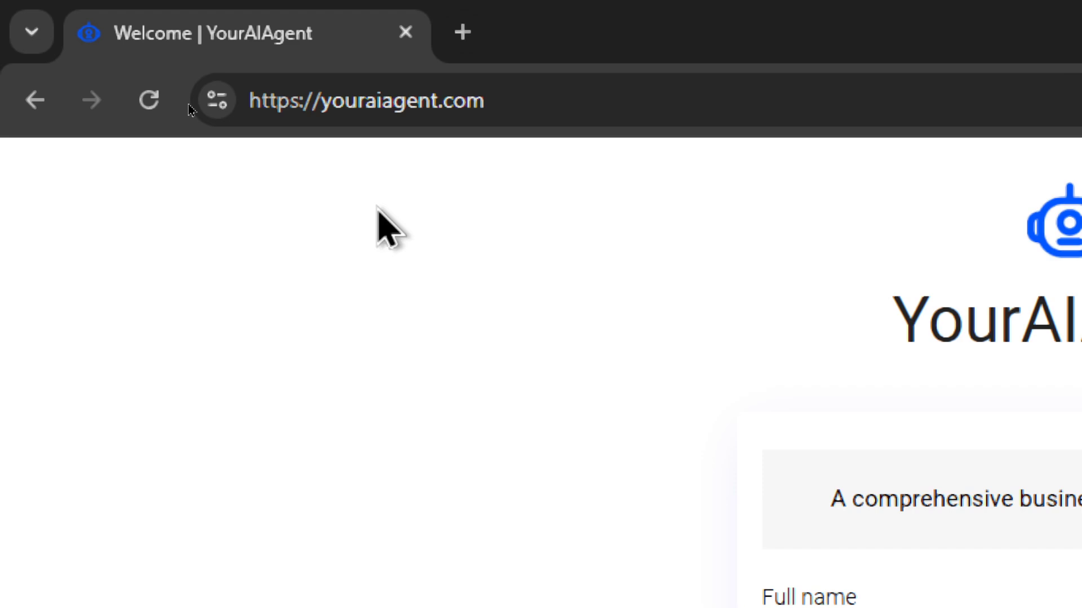
# - Highlight the tagline on the YourAIAgent welcome page, then clear the selection
pyautogui.moveTo(415, 249); pyautogui.dragTo(659, 258)
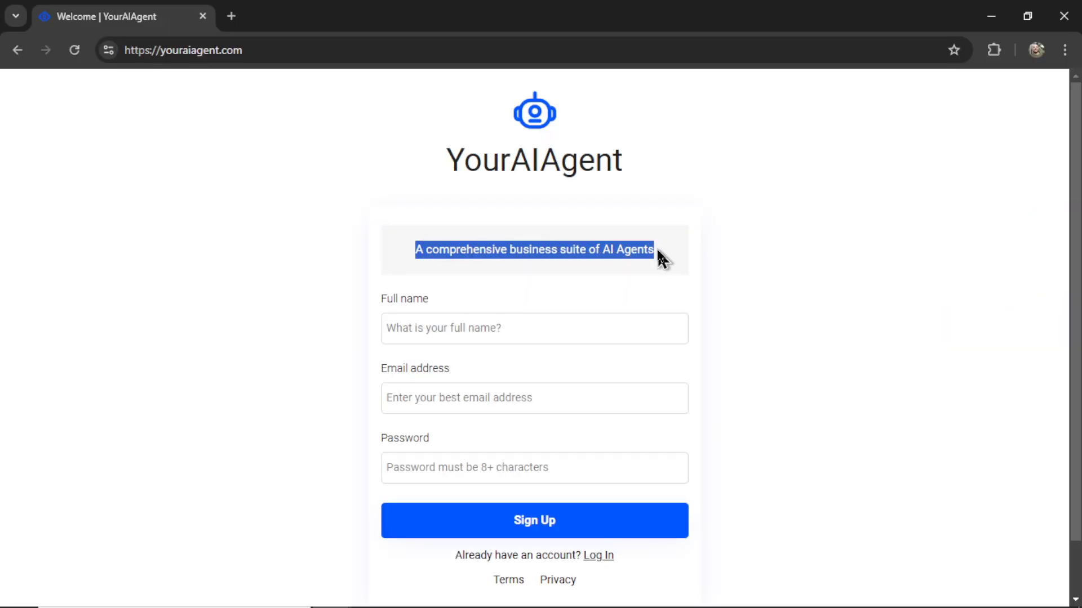
pyautogui.click(709, 320)
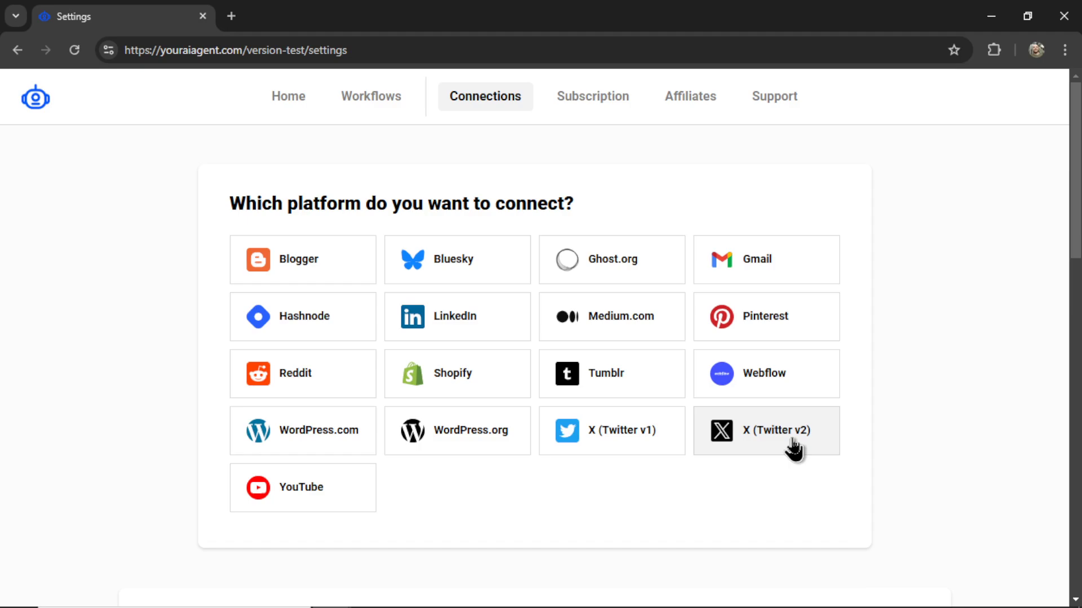
# - Start an X (Twitter v1) integration named with the account handle plus 'v1'
pyautogui.click(638, 454)
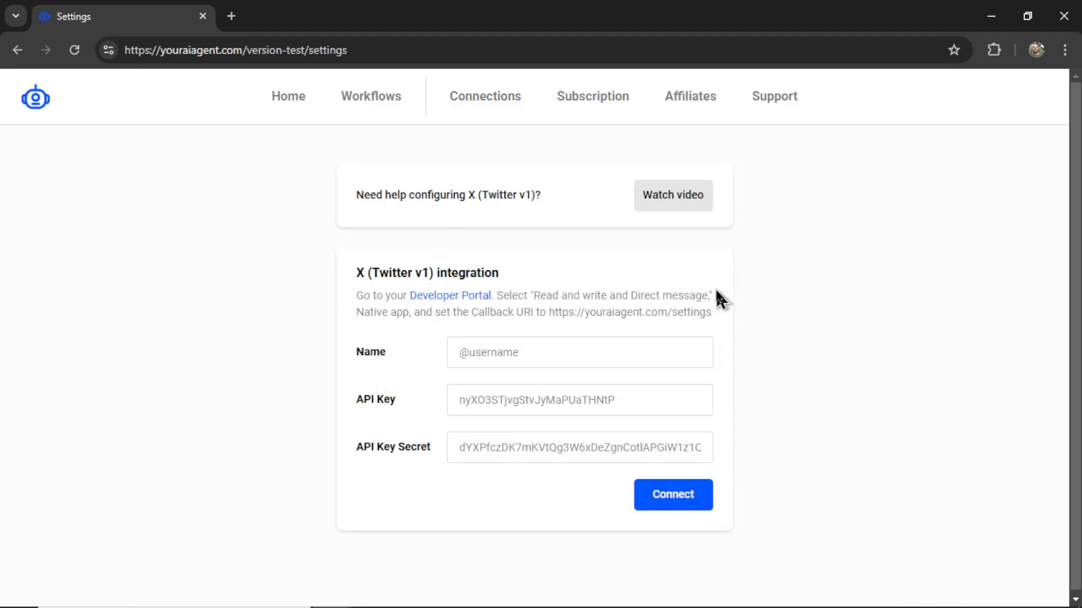
pyautogui.click(598, 357)
pyautogui.write('@heywesfrank ')
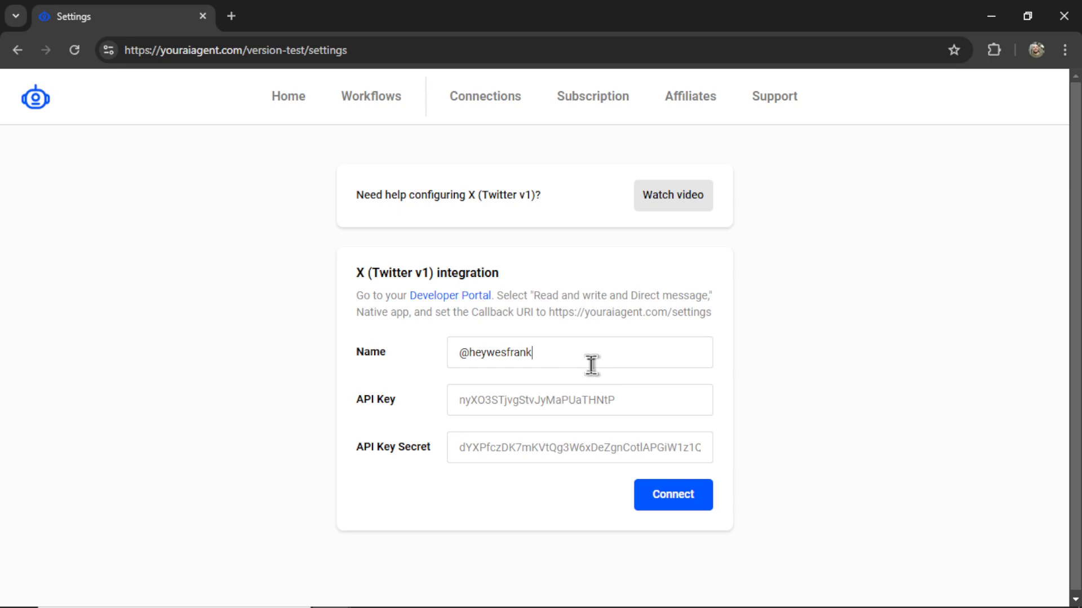
pyautogui.write('v1')
pyautogui.click(604, 412)
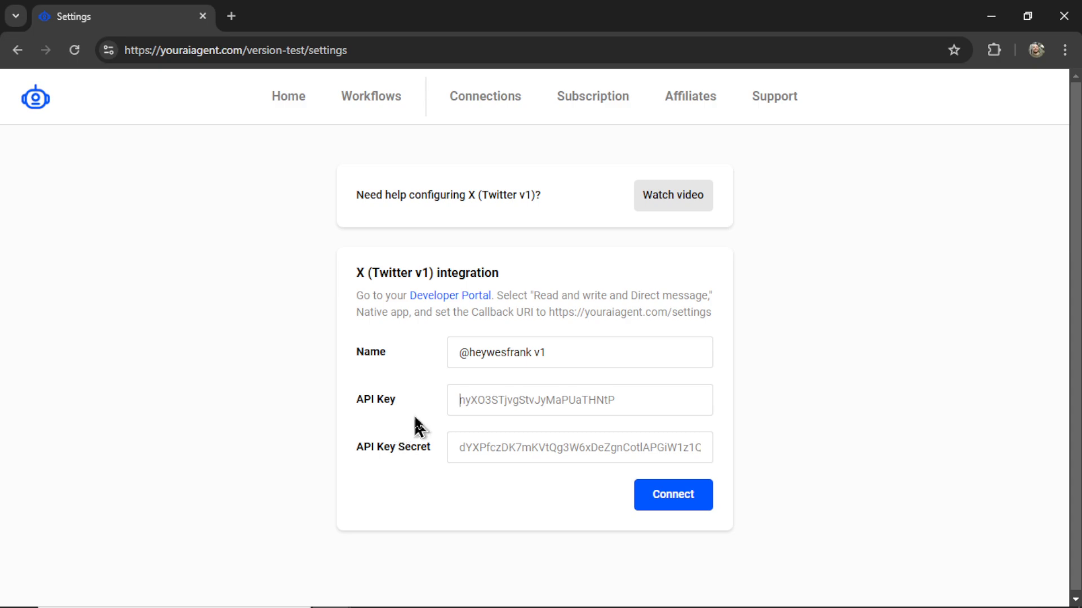
# - Review x-bot-3293's user authentication settings in the Developer Portal and select the callback URL
pyautogui.click(471, 305)
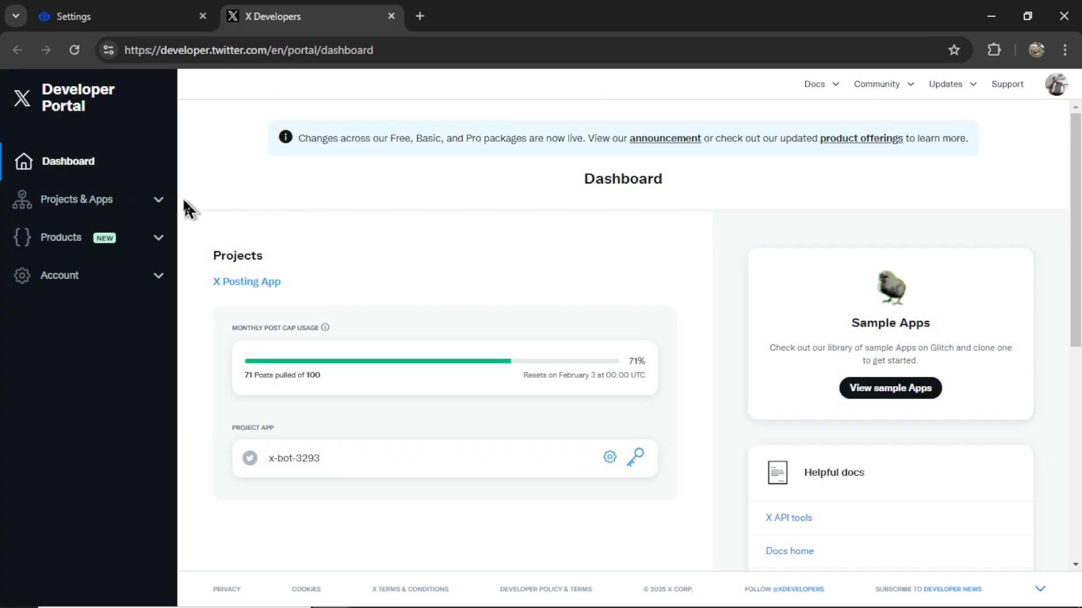
pyautogui.click(145, 209)
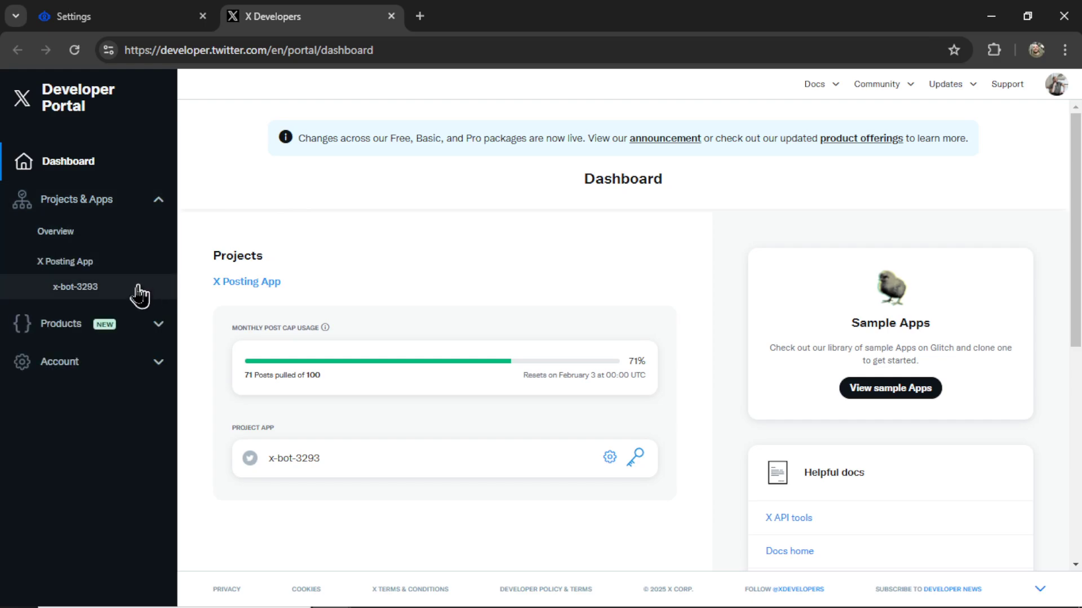
pyautogui.click(108, 289)
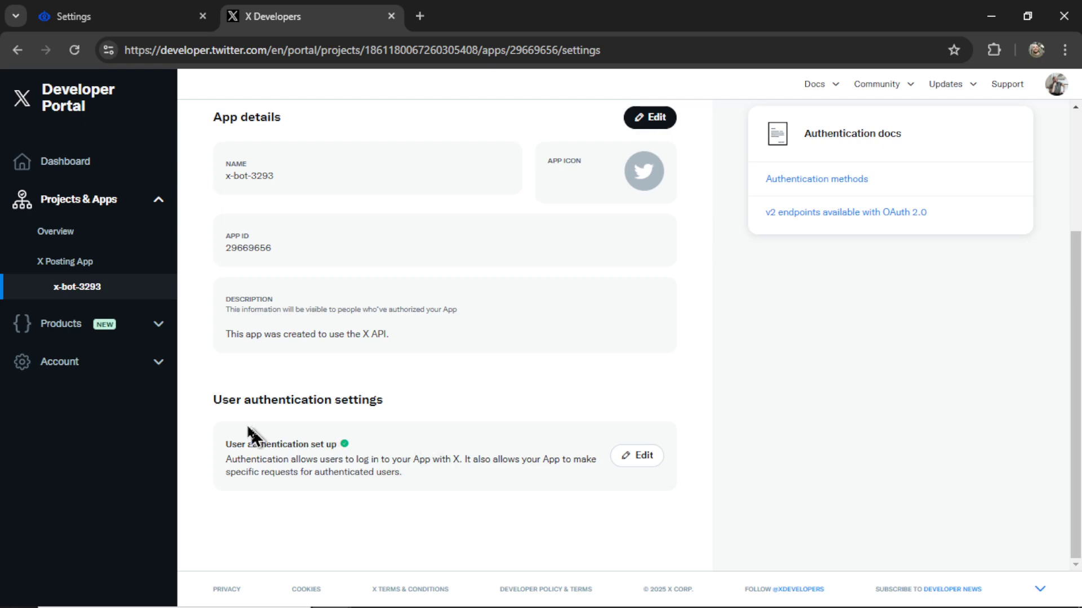
pyautogui.click(639, 457)
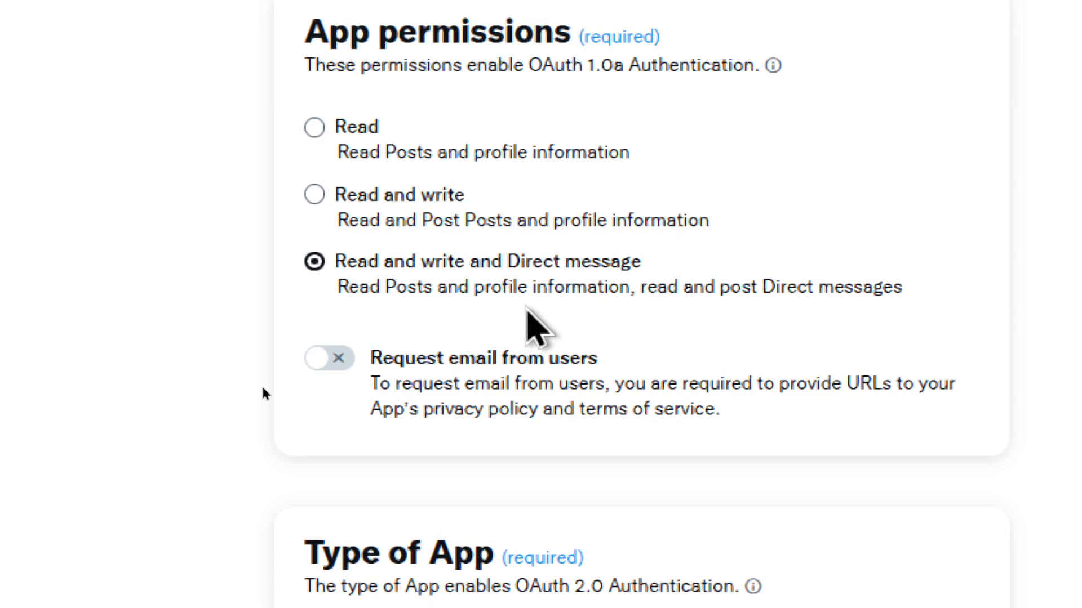
pyautogui.scroll(-5, 261, 392)
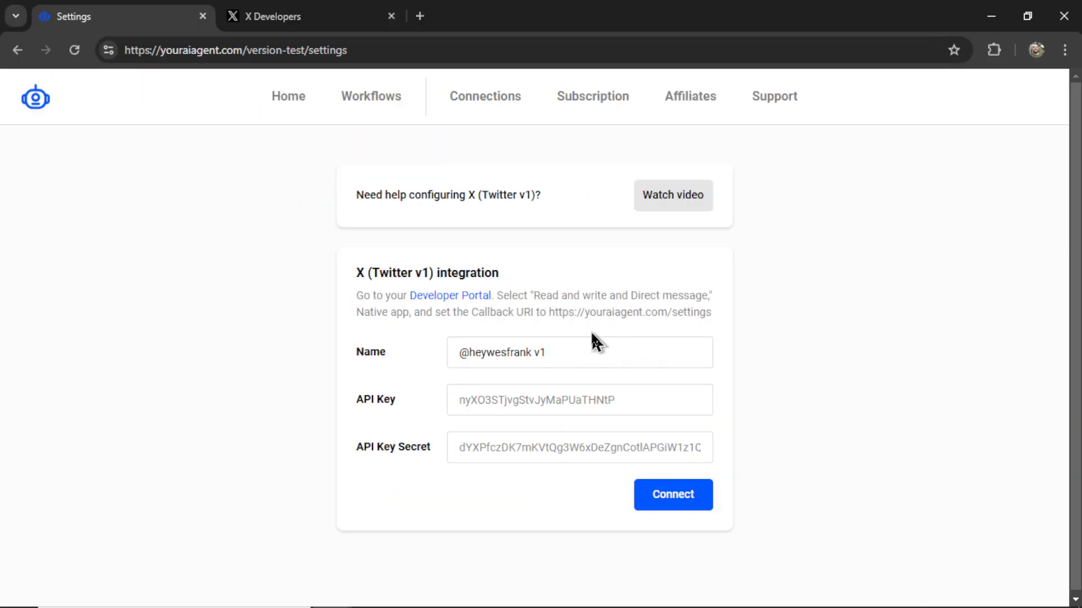
pyautogui.moveTo(549, 314); pyautogui.dragTo(715, 324)
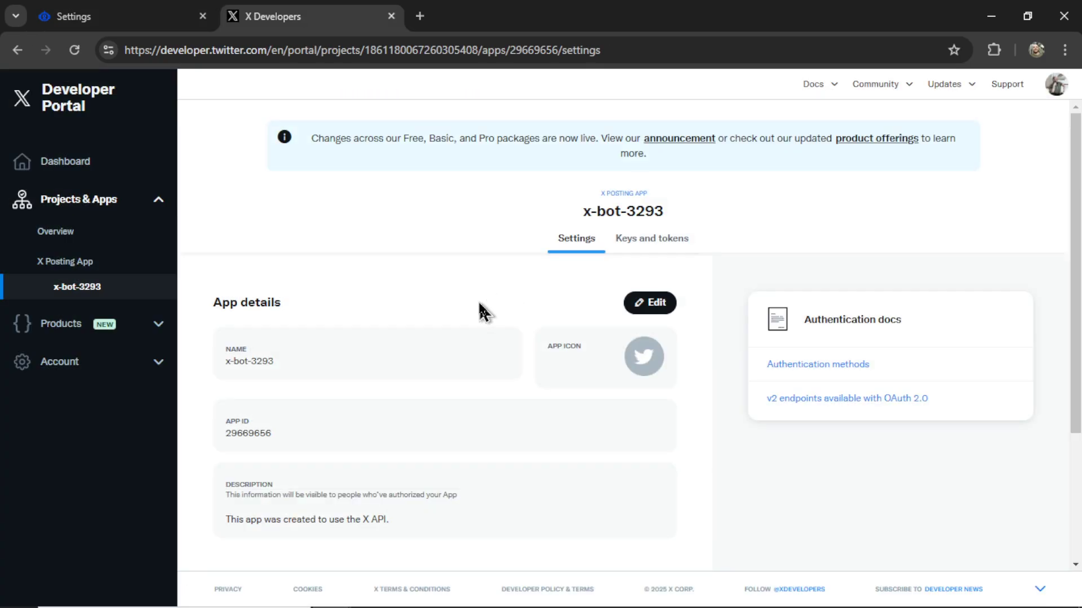
# - Regenerate x-bot-3293's API key and secret, paste the key into YourAIAgent, and copy the secret
pyautogui.click(673, 255)
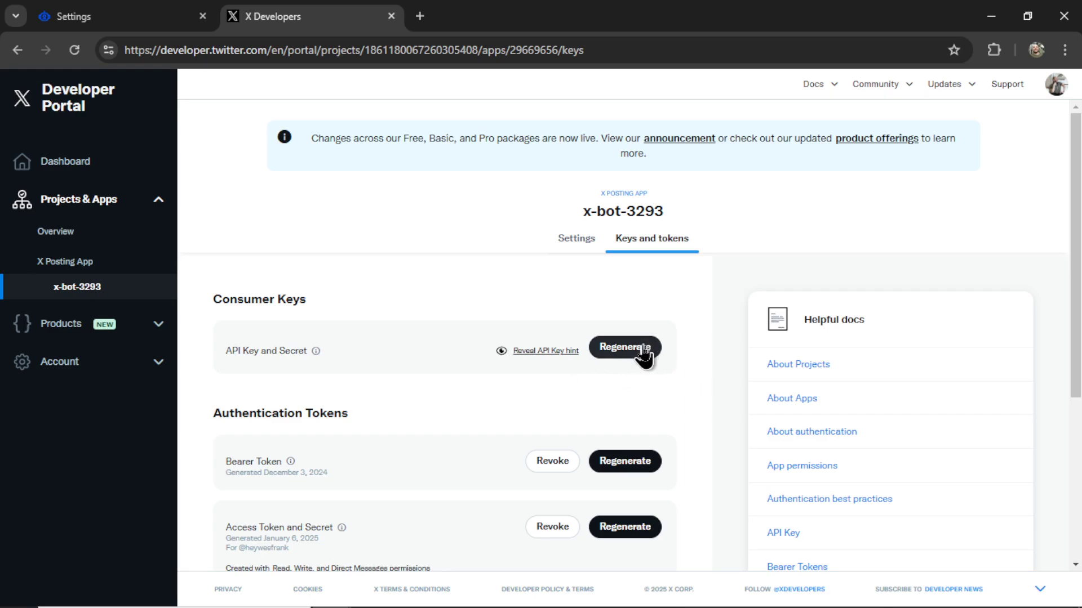
pyautogui.click(644, 355)
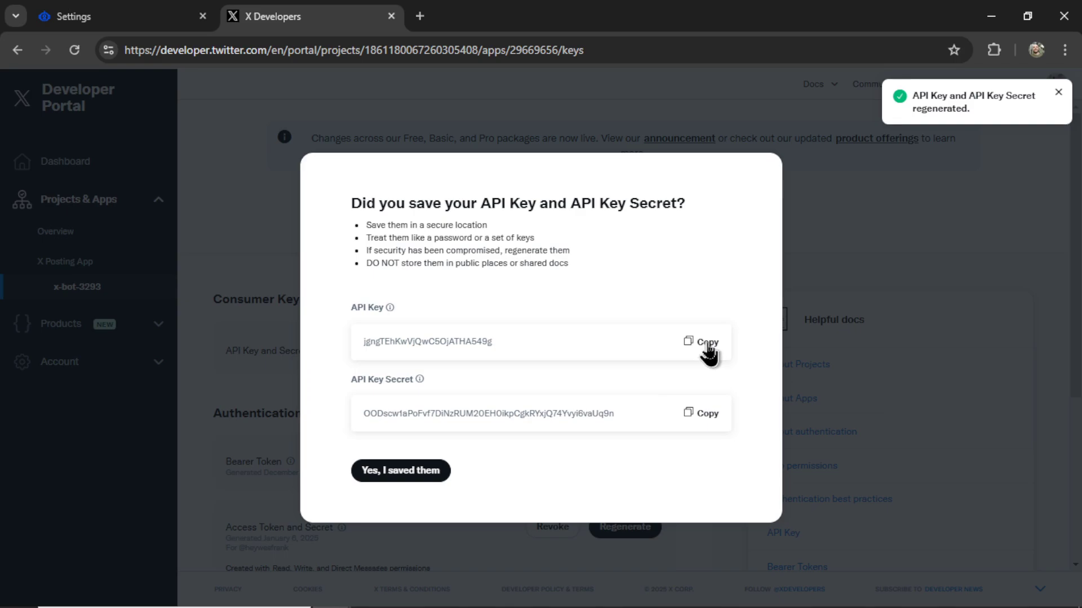
pyautogui.hotkey('ctrl', 'Tab')
pyautogui.click(550, 394)
pyautogui.hotkey('ctrl', 'v')
pyautogui.hotkey('ctrl', 'Tab')
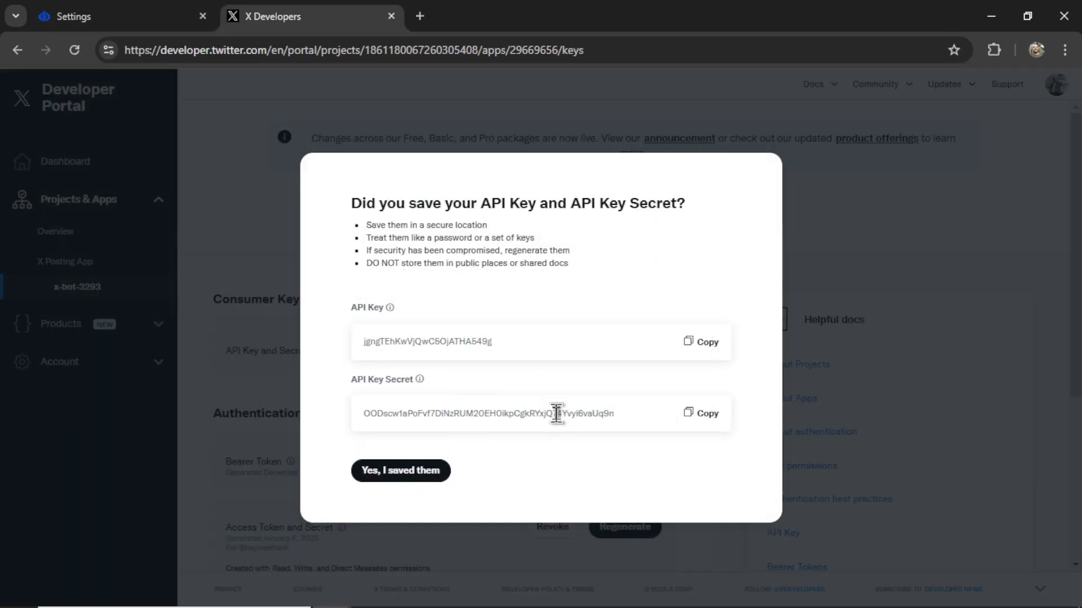
pyautogui.click(706, 425)
# - Paste the regenerated secret into the integration's API Key Secret field
pyautogui.hotkey('ctrl', 'Tab')
pyautogui.click(548, 444)
pyautogui.hotkey('ctrl', 'v')
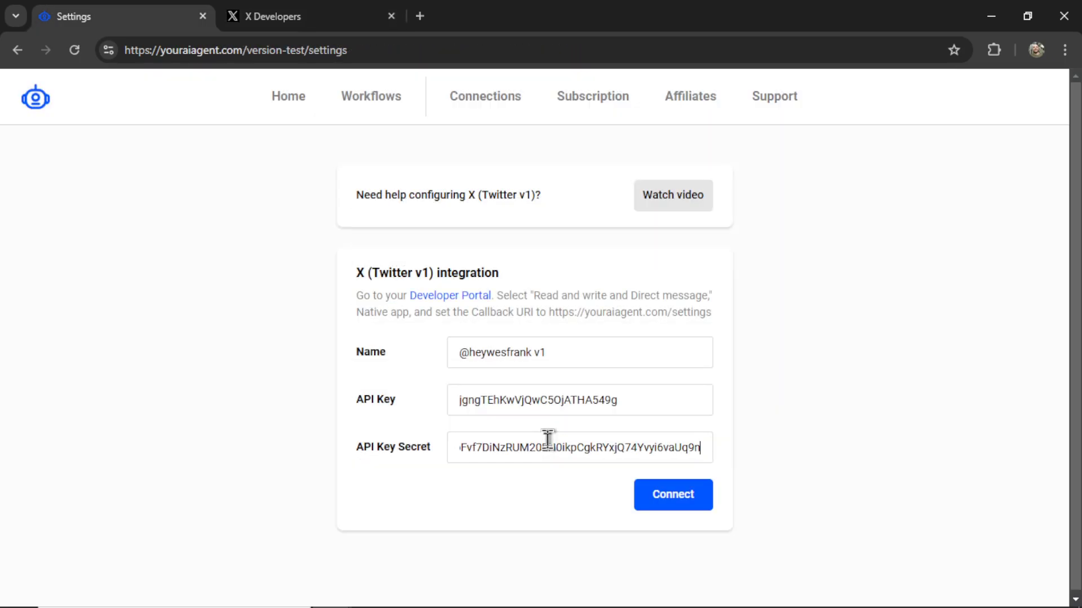
# - Connect the integration, authorize x-bot-3293 on X, and dismiss the confirmation
pyautogui.click(677, 507)
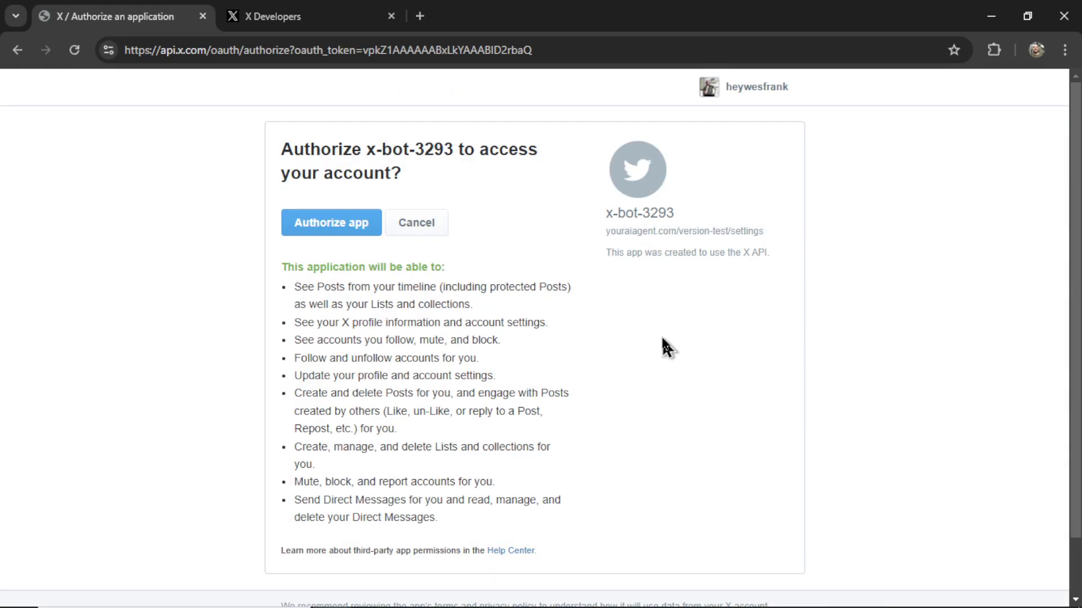
pyautogui.click(296, 223)
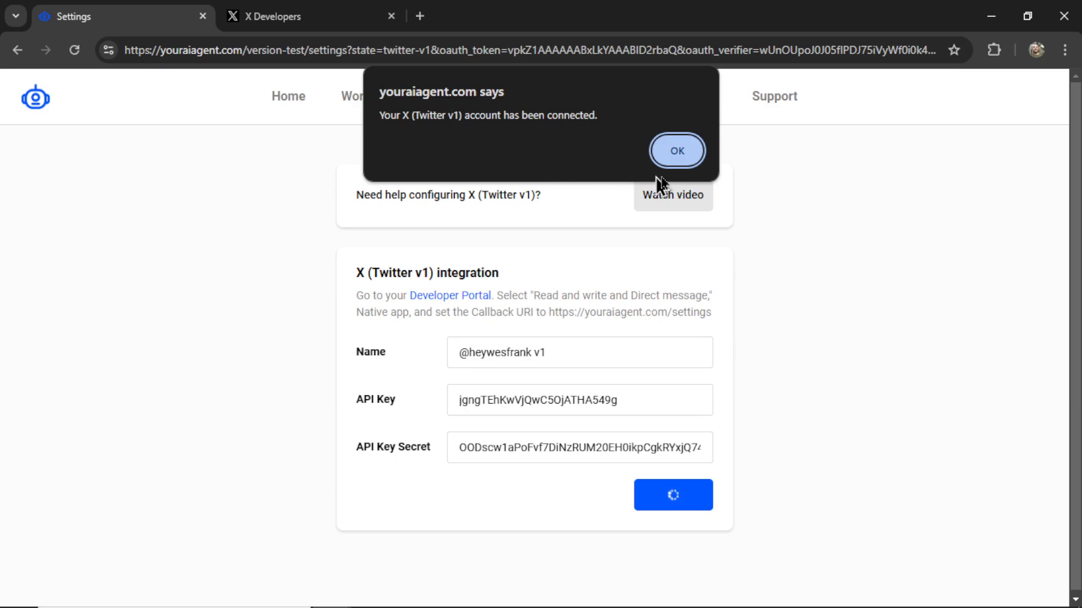
pyautogui.click(678, 157)
pyautogui.scroll(-2, 885, 222)
pyautogui.scroll(-3, 884, 222)
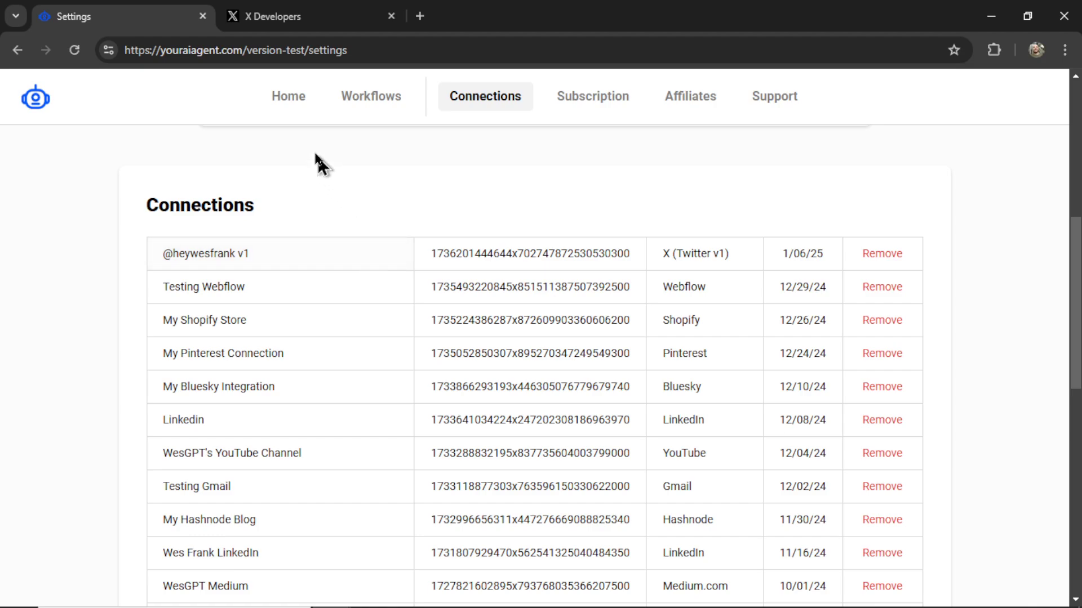
# - Go to the Home task catalog with Auto Follow, Tweet Reply and X Tweets
pyautogui.click(288, 96)
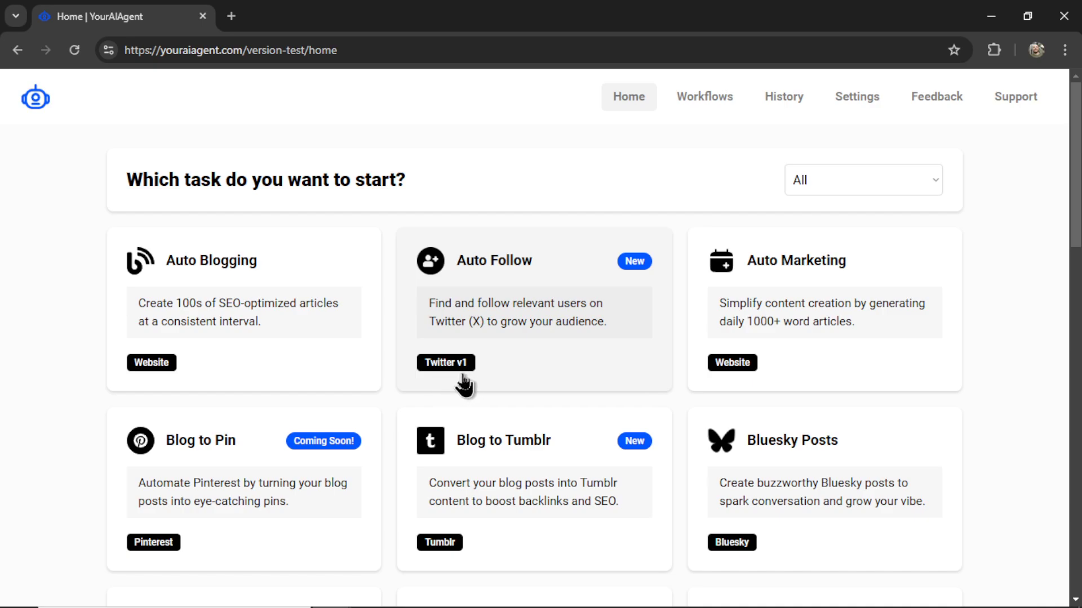
pyautogui.scroll(-10, 540, 548)
# - Open the Auto Follow task and highlight its note about the 50 new Twitter feeds limit
pyautogui.click(546, 307)
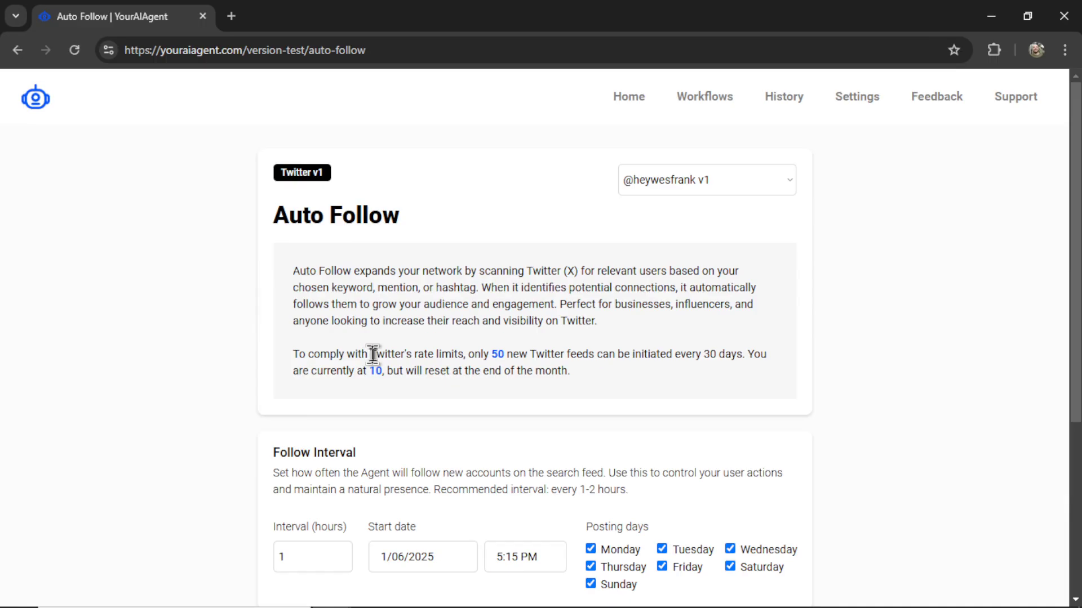
pyautogui.moveTo(369, 353); pyautogui.dragTo(463, 354)
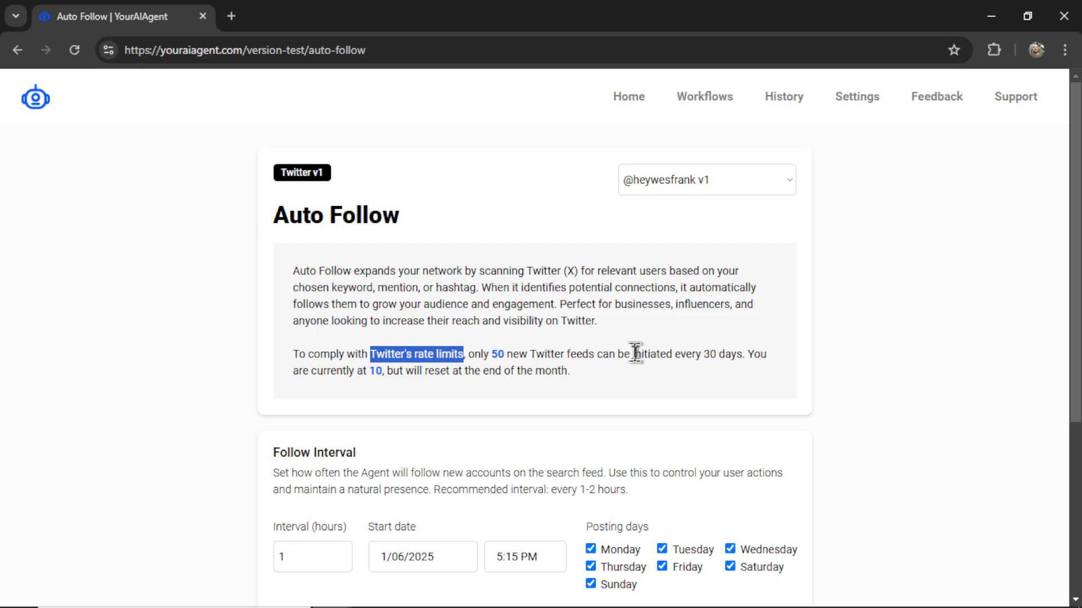
pyautogui.moveTo(491, 355); pyautogui.dragTo(597, 361)
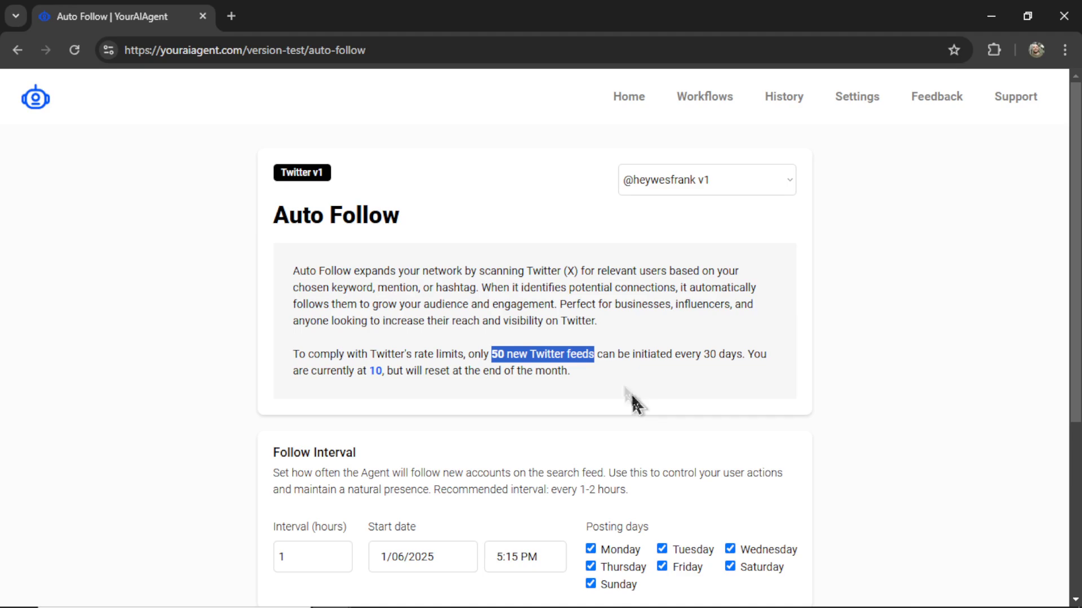
pyautogui.click(619, 354)
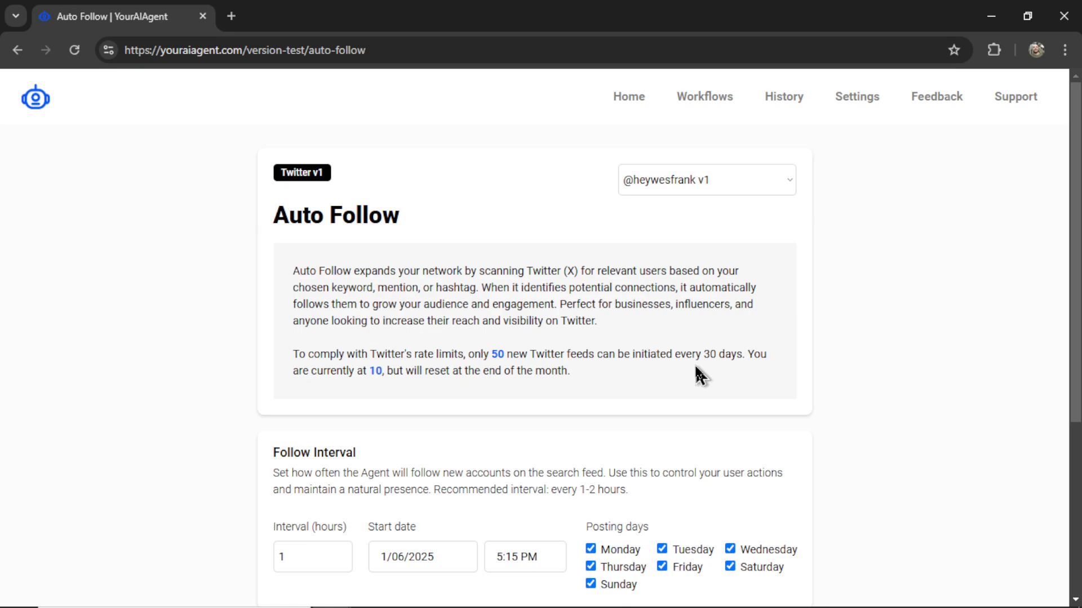
pyautogui.scroll(-3, 698, 375)
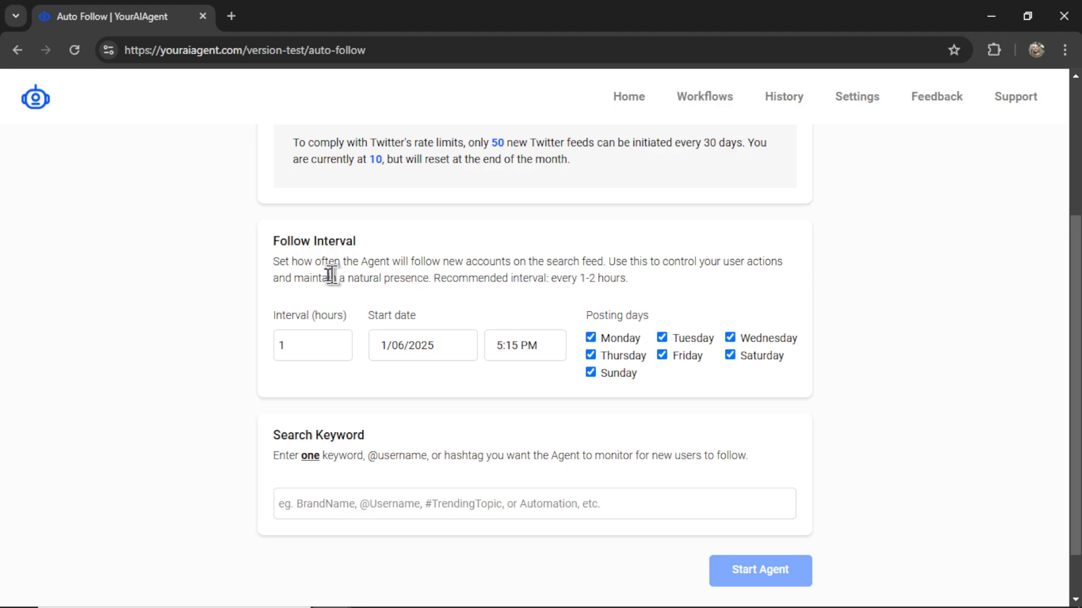
pyautogui.moveTo(272, 268)
pyautogui.mouseDown()
pyautogui.moveTo(604, 267)
pyautogui.moveTo(629, 279)
pyautogui.mouseUp()
pyautogui.click(648, 271)
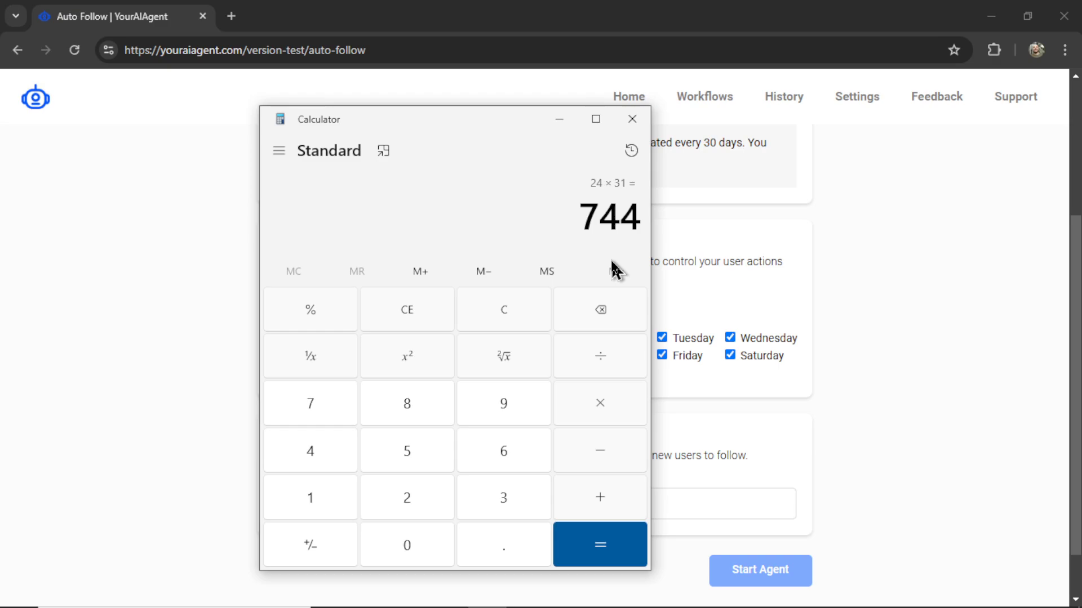
pyautogui.hotkey('alt', 'F4')
pyautogui.scroll(-1, 592, 291)
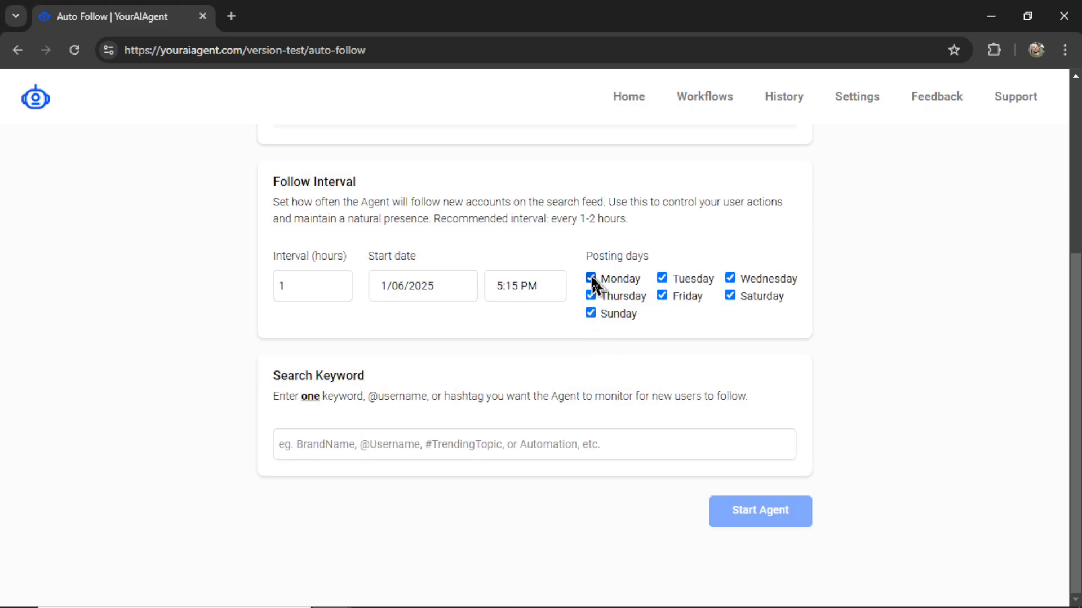
pyautogui.click(663, 278)
pyautogui.click(662, 278)
pyautogui.click(591, 278)
# - Enter 'bitcoin' as the Auto Follow search keyword and start the agent
pyautogui.click(412, 450)
pyautogui.write('bi')
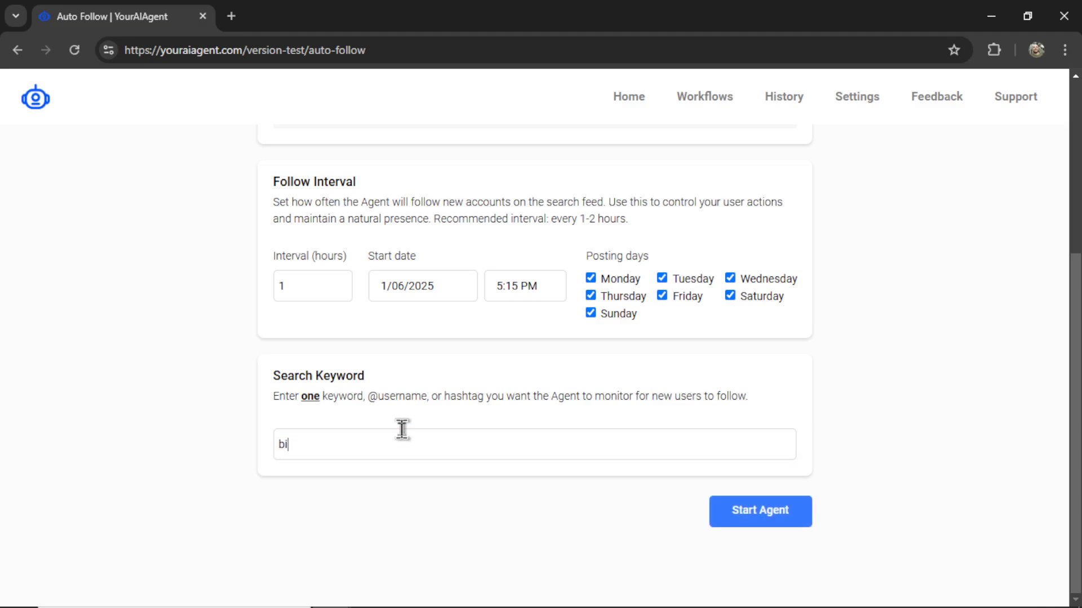
pyautogui.write('tcoin')
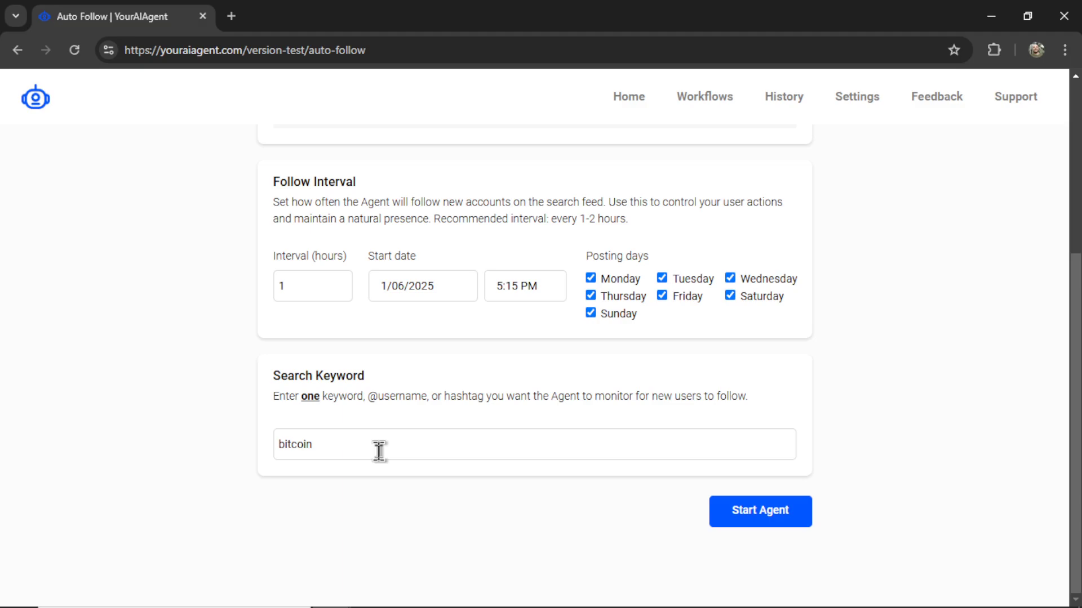
pyautogui.click(775, 517)
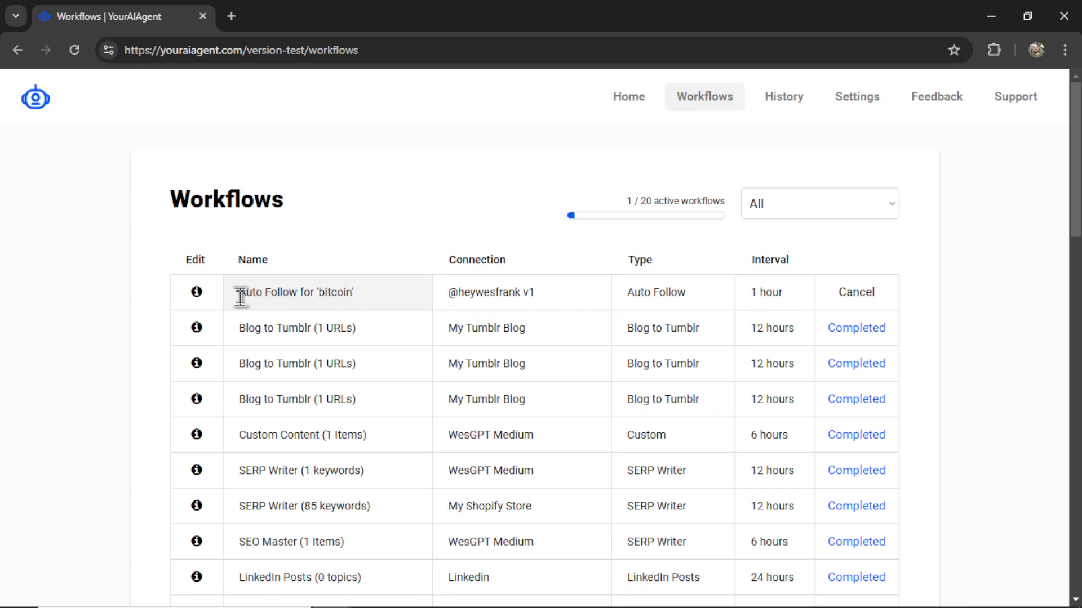
# - Highlight the bitcoin workflow's name and 1 hour interval, then open its details
pyautogui.moveTo(240, 294); pyautogui.dragTo(360, 293)
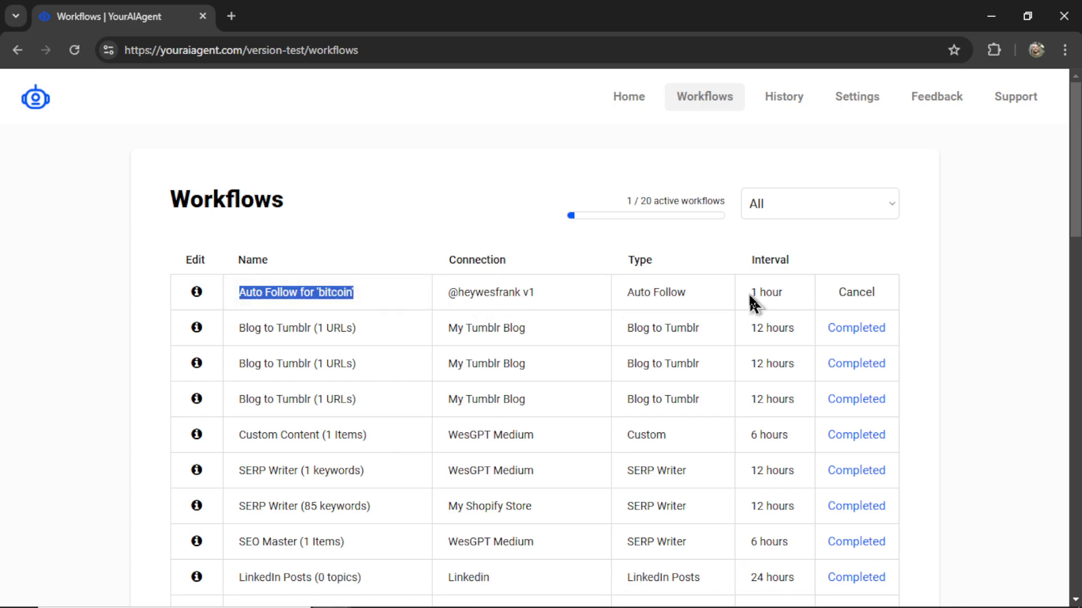
pyautogui.moveTo(749, 288); pyautogui.dragTo(776, 288)
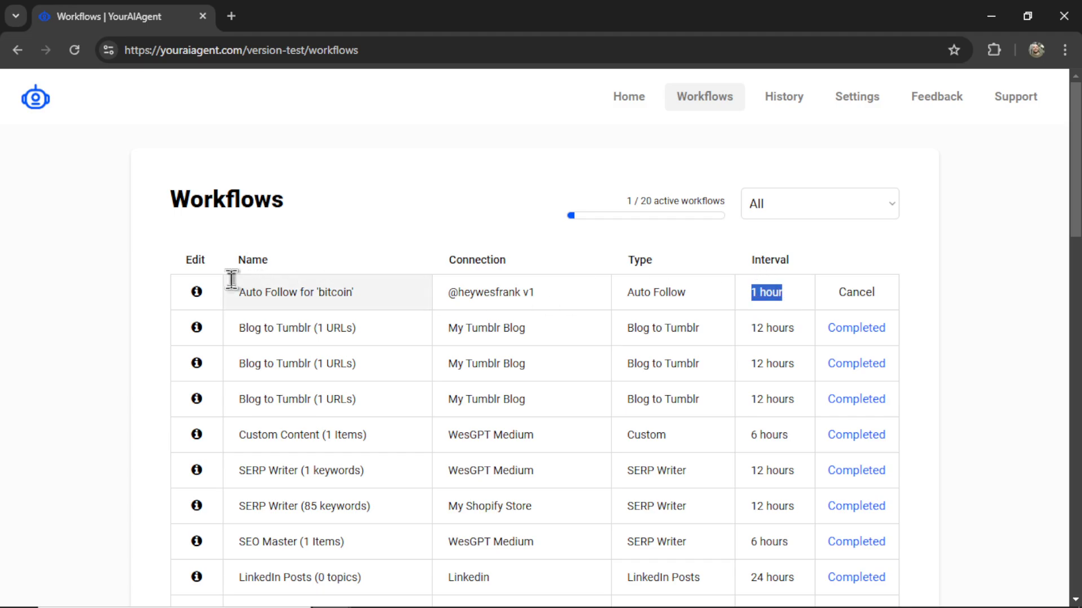
pyautogui.click(197, 294)
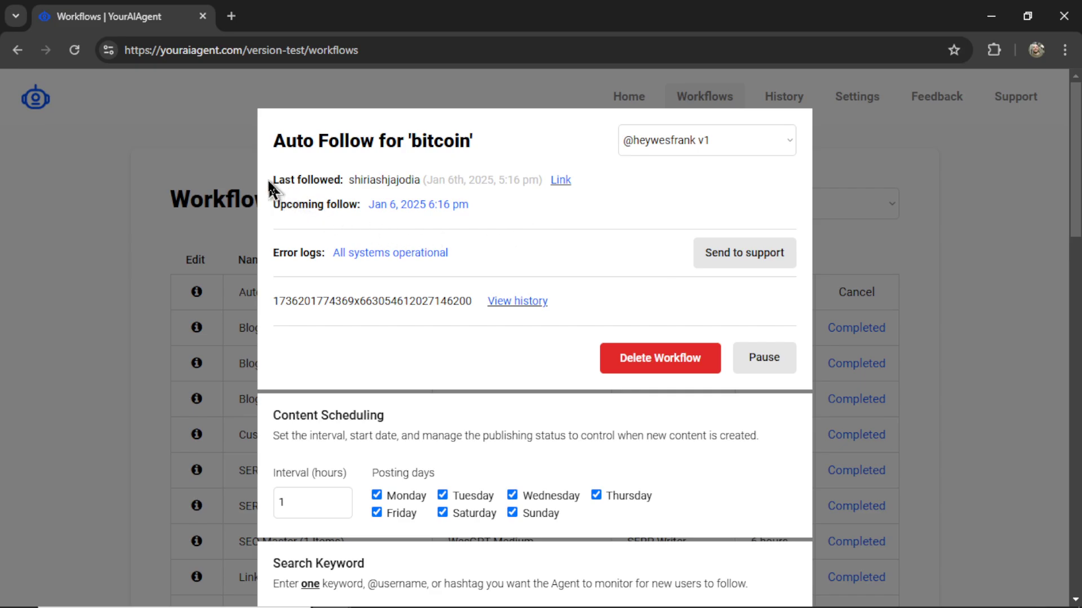
pyautogui.moveTo(267, 178); pyautogui.dragTo(351, 179)
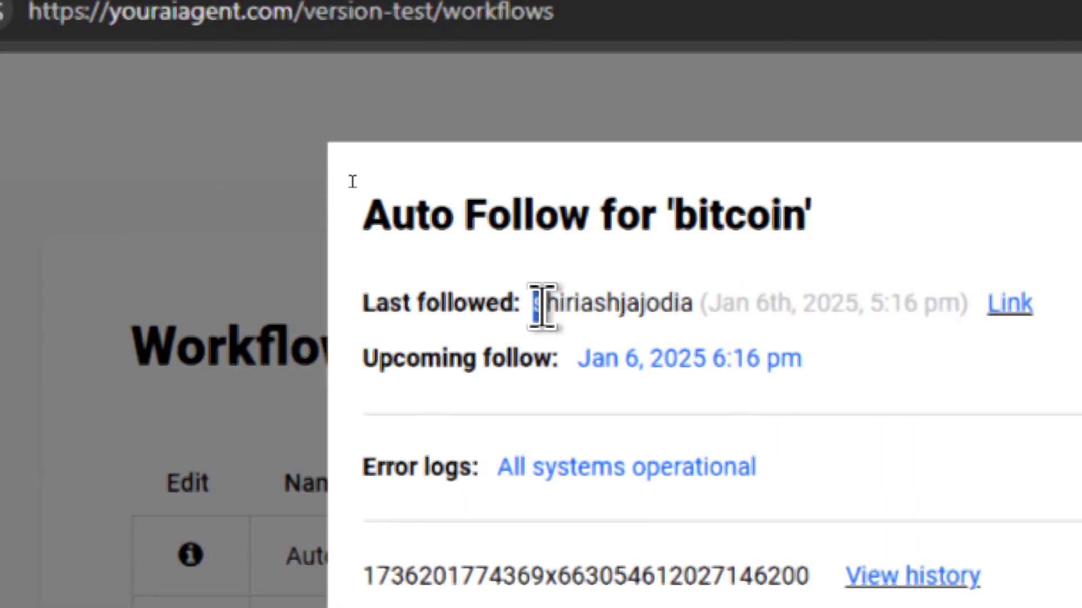
pyautogui.moveTo(542, 306); pyautogui.dragTo(688, 305)
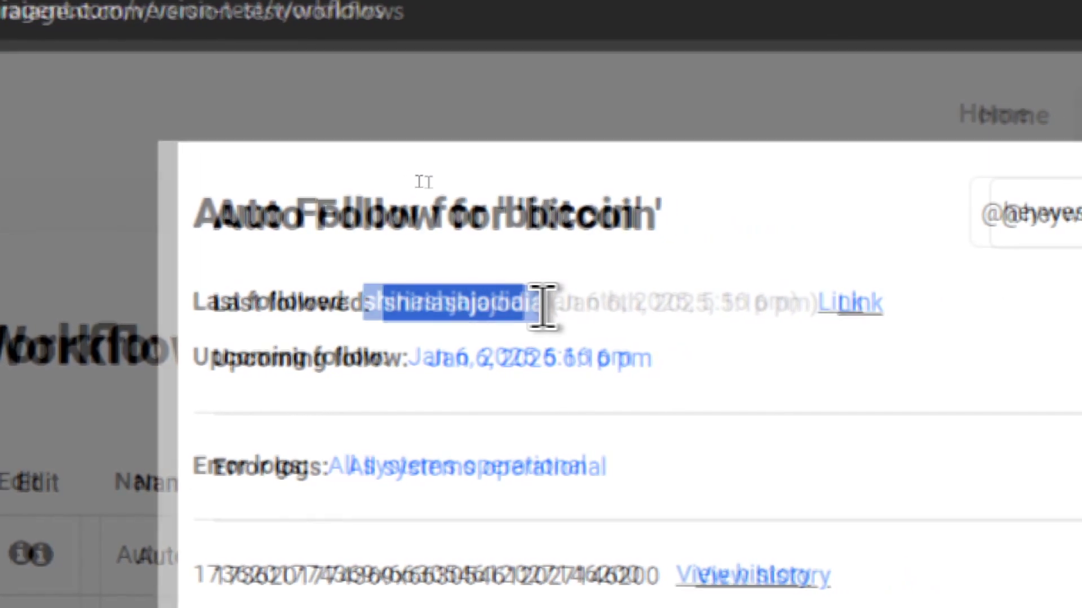
pyautogui.moveTo(558, 304)
pyautogui.mouseDown()
pyautogui.moveTo(542, 306)
pyautogui.moveTo(559, 306)
pyautogui.mouseUp()
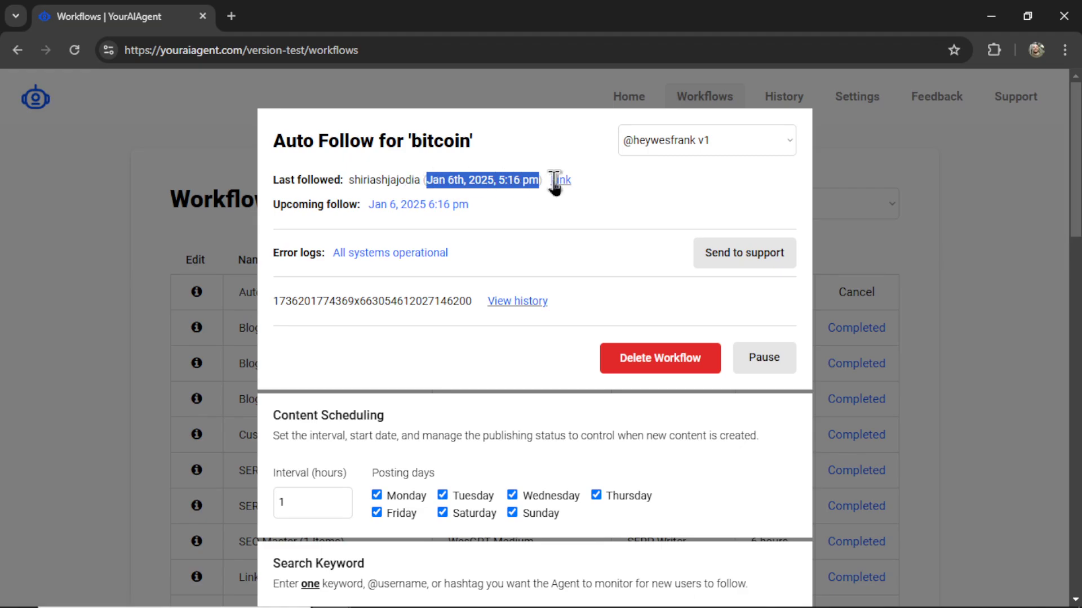
pyautogui.click(560, 181)
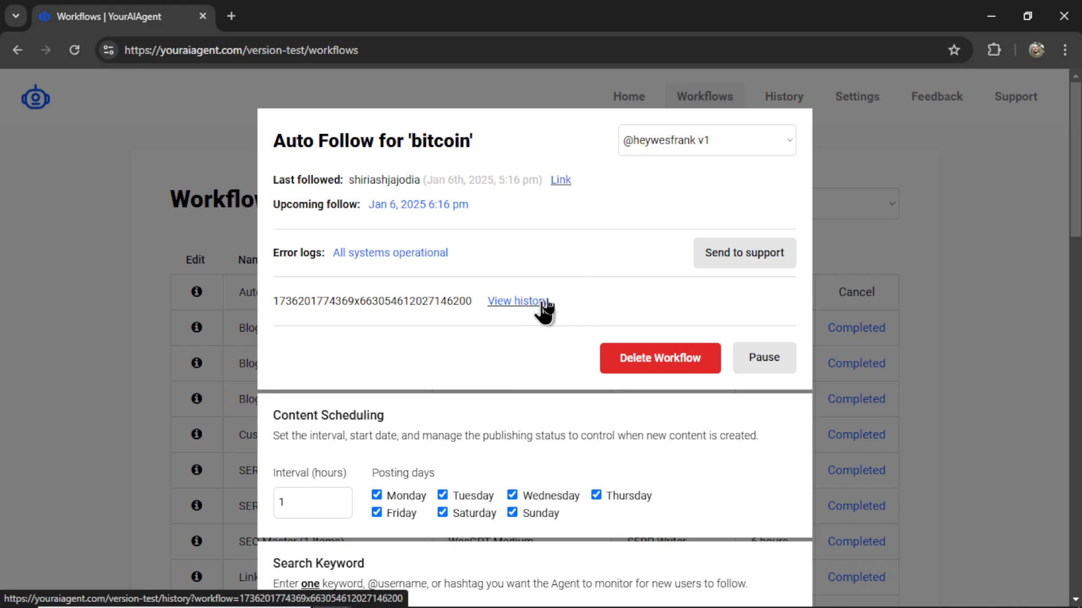
pyautogui.scroll(-5, 591, 280)
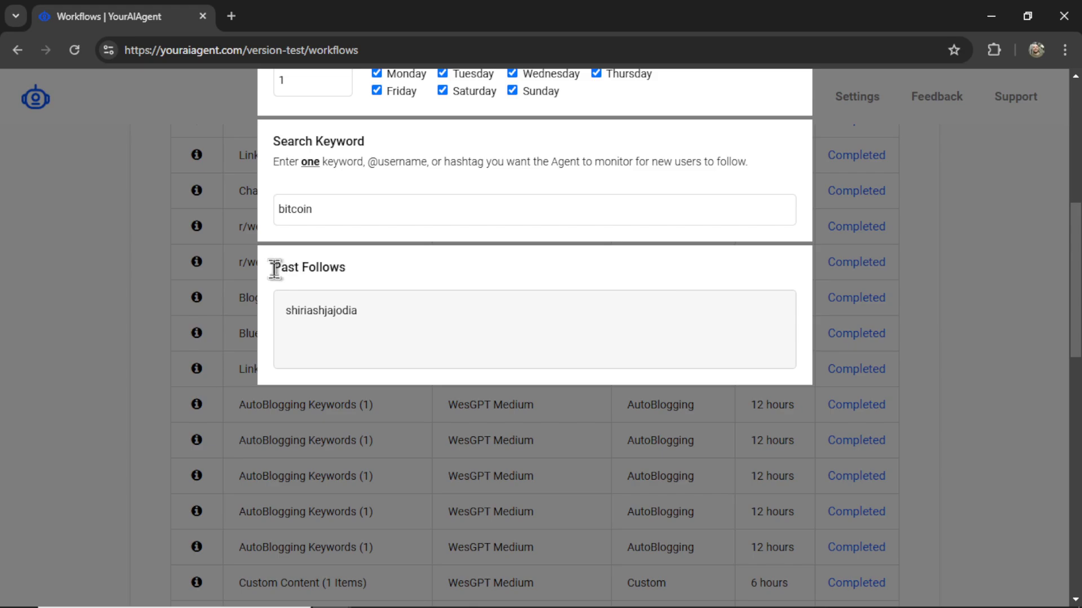
# - Highlight the bitcoin workflow's Past Follows heading, then clear the highlight
pyautogui.moveTo(274, 267); pyautogui.dragTo(347, 279)
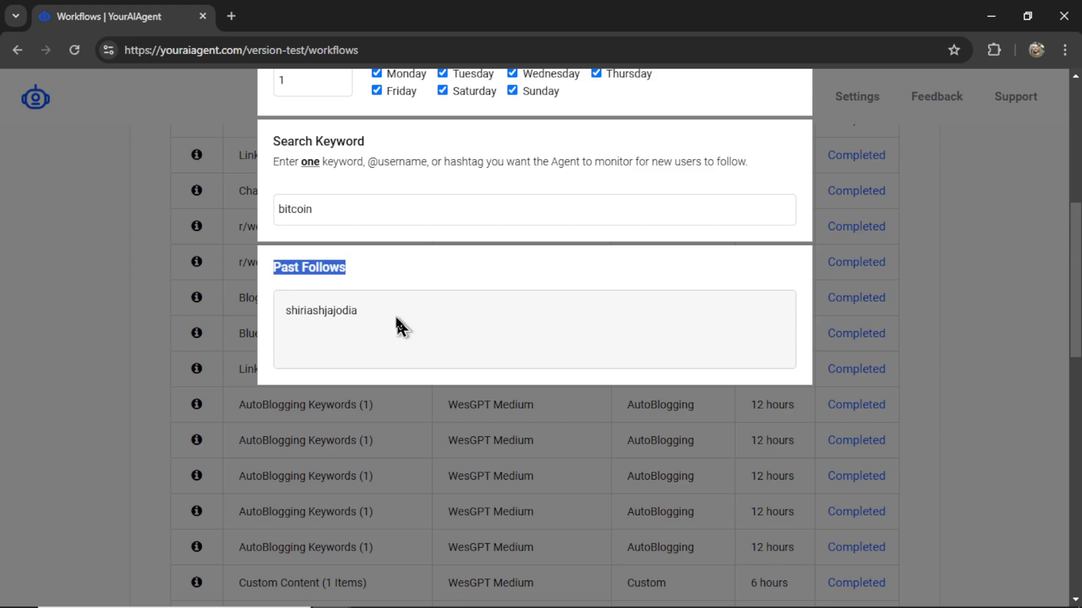
pyautogui.click(362, 315)
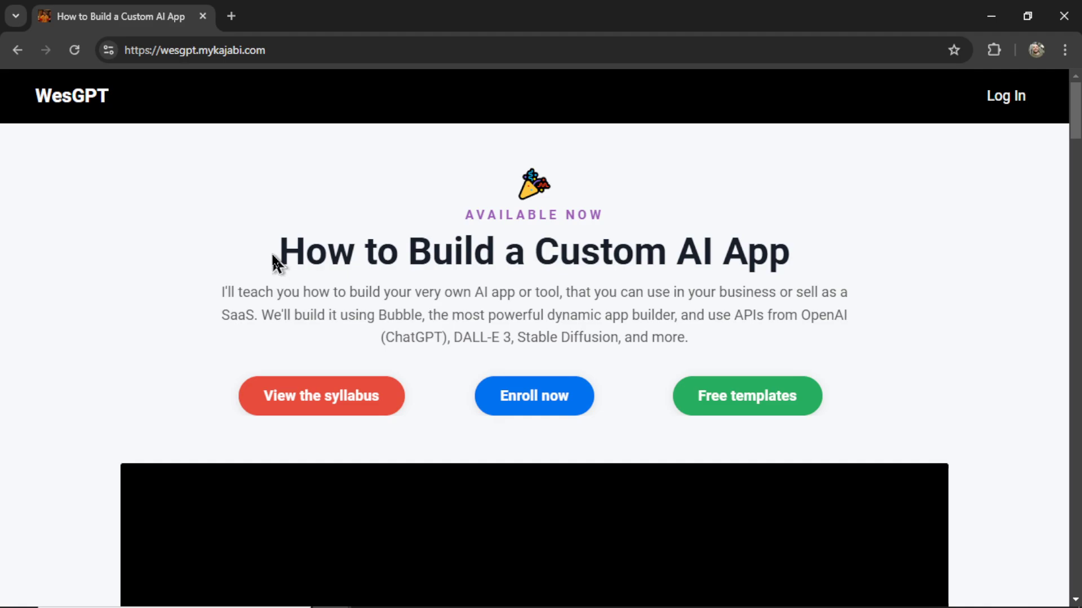
# - Highlight the 'How to Build a Custom AI App' course title on the WesGPT page
pyautogui.moveTo(280, 251)
pyautogui.mouseDown()
pyautogui.moveTo(615, 256)
pyautogui.moveTo(802, 278)
pyautogui.mouseUp()
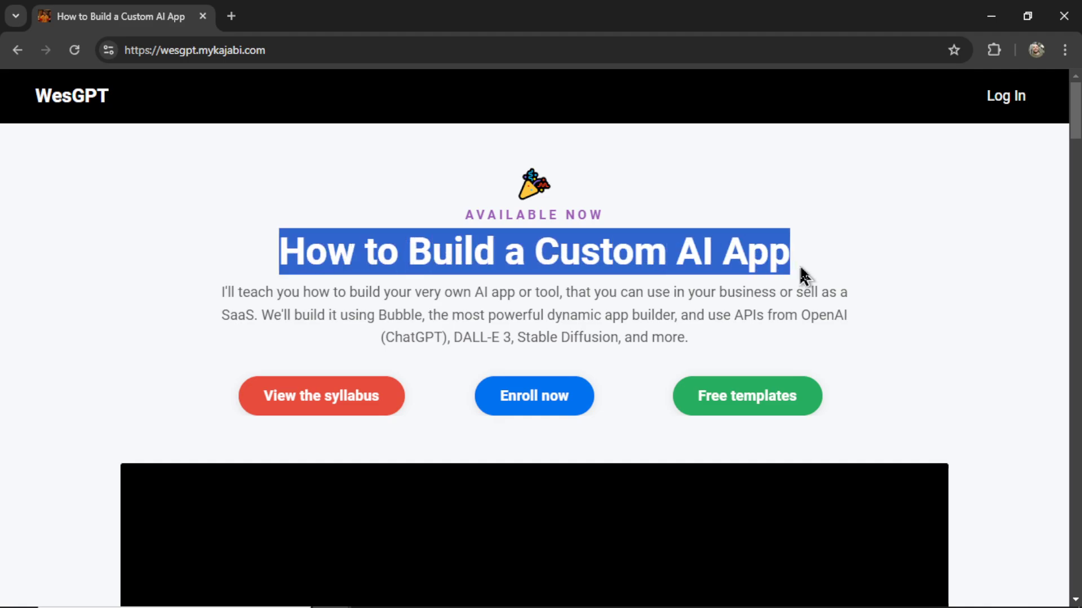